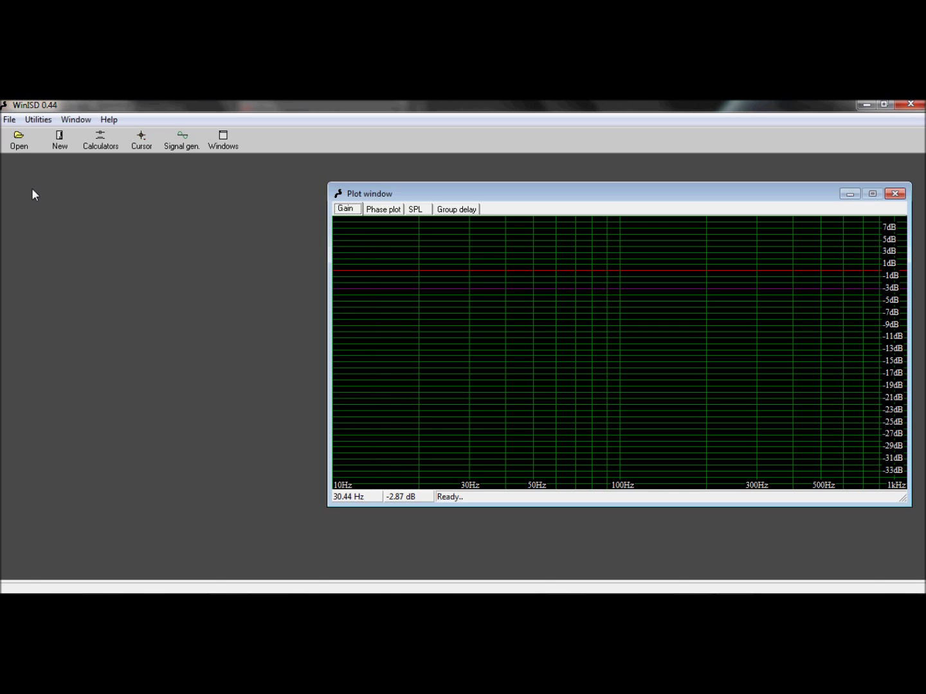
# Open the 'subwoofer enclosure 36 hz' project from the Drivers folder.
pyautogui.click(20, 140)
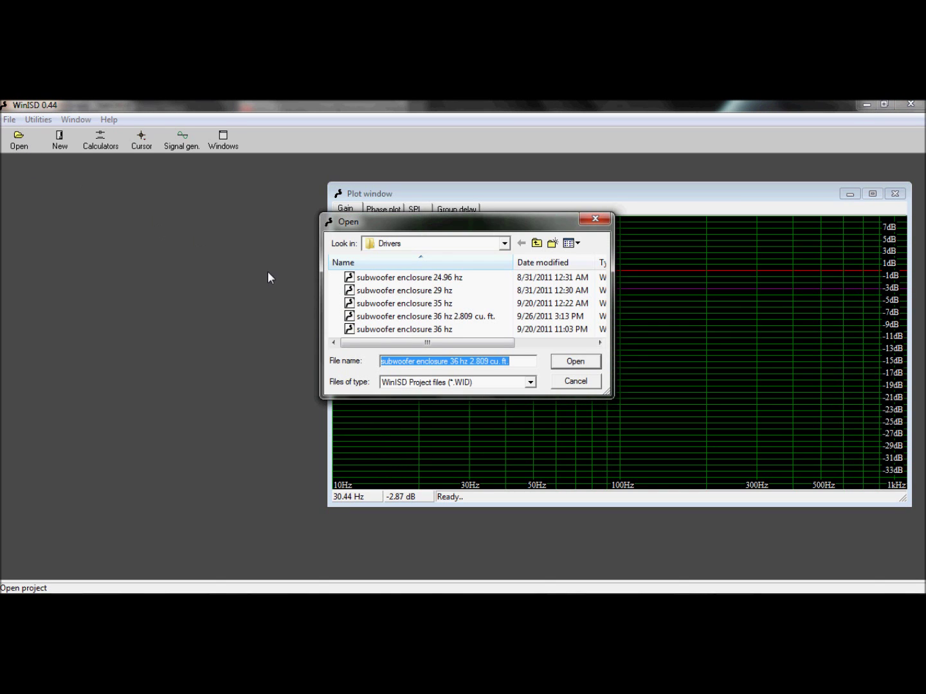
pyautogui.click(374, 330)
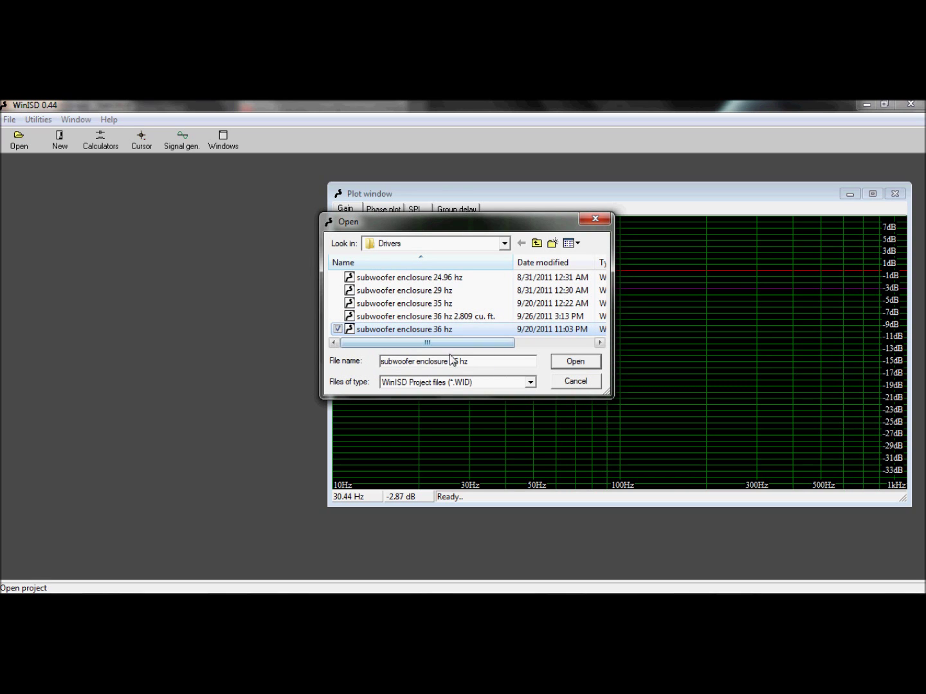
pyautogui.click(561, 364)
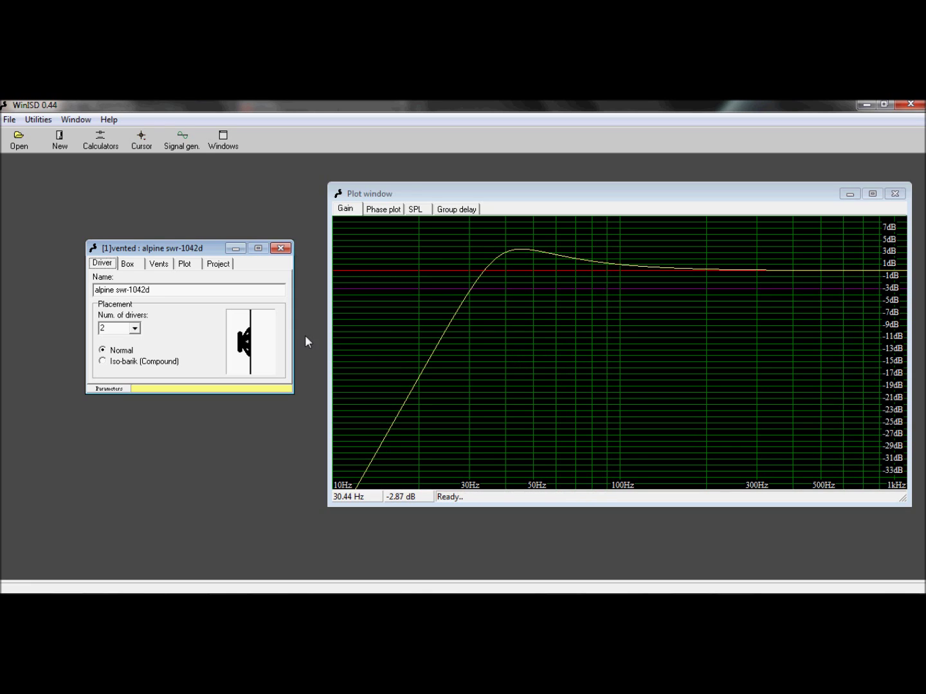
# Check the 2.000 ft³, 36 Hz box settings and the 3.00 × 11.00 in, 28.51 in-long vent.
pyautogui.click(128, 264)
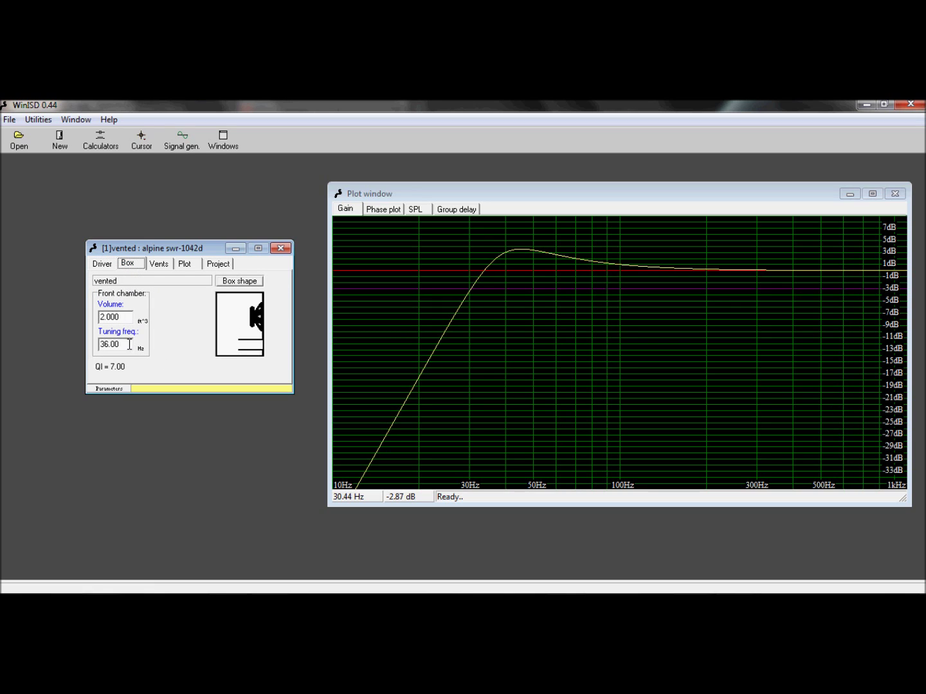
pyautogui.click(159, 264)
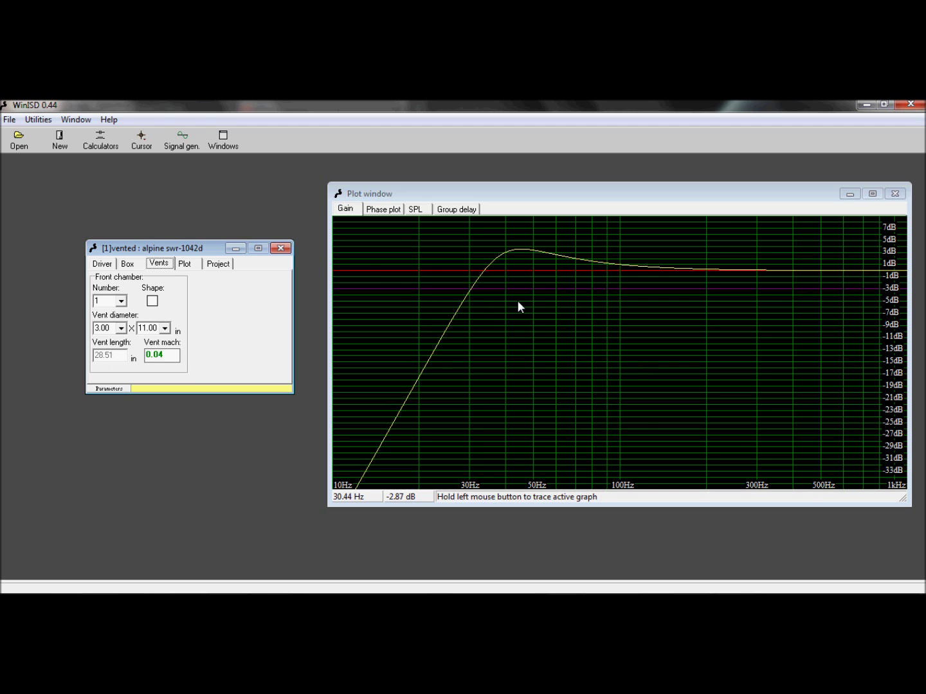
# Trace the gain curve from about +3 dB near 40 Hz down to −3 dB at 30.27 Hz.
pyautogui.moveTo(517, 300); pyautogui.dragTo(522, 300)
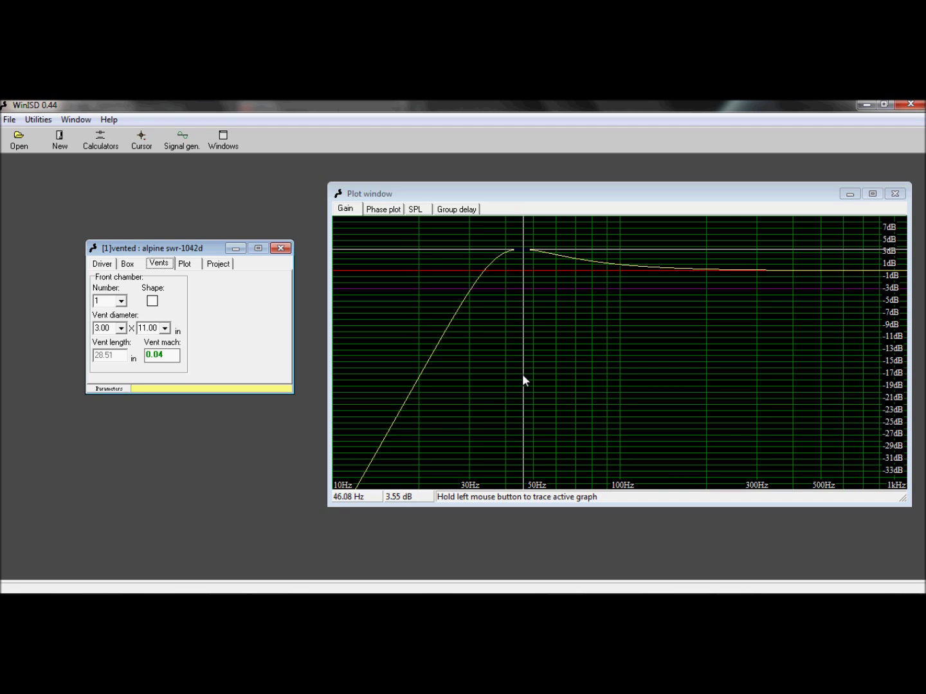
pyautogui.moveTo(523, 380); pyautogui.dragTo(546, 374)
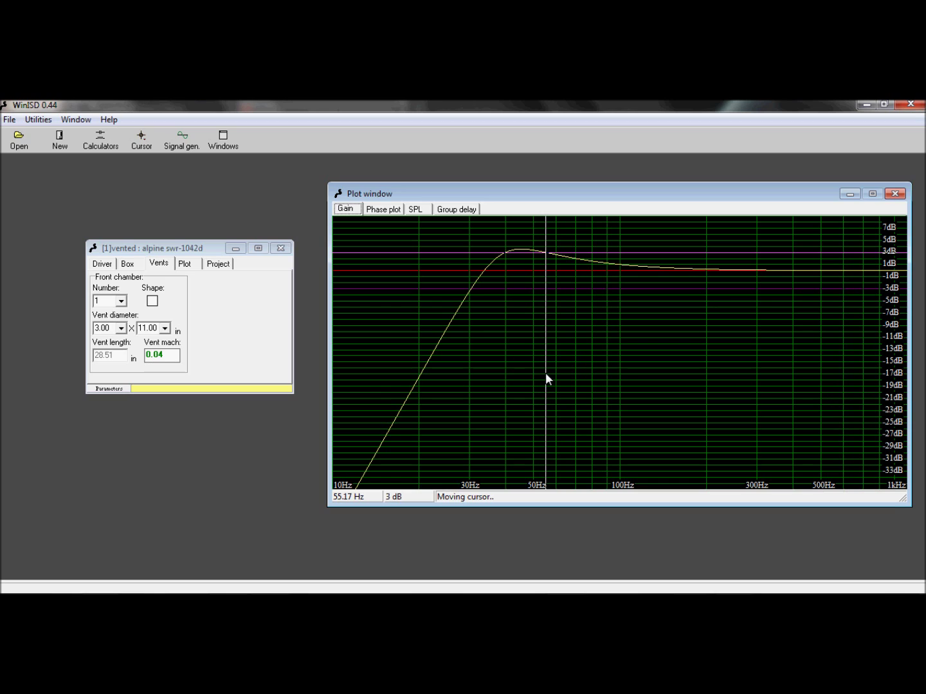
pyautogui.hotkey('ctrl', 'Tab')
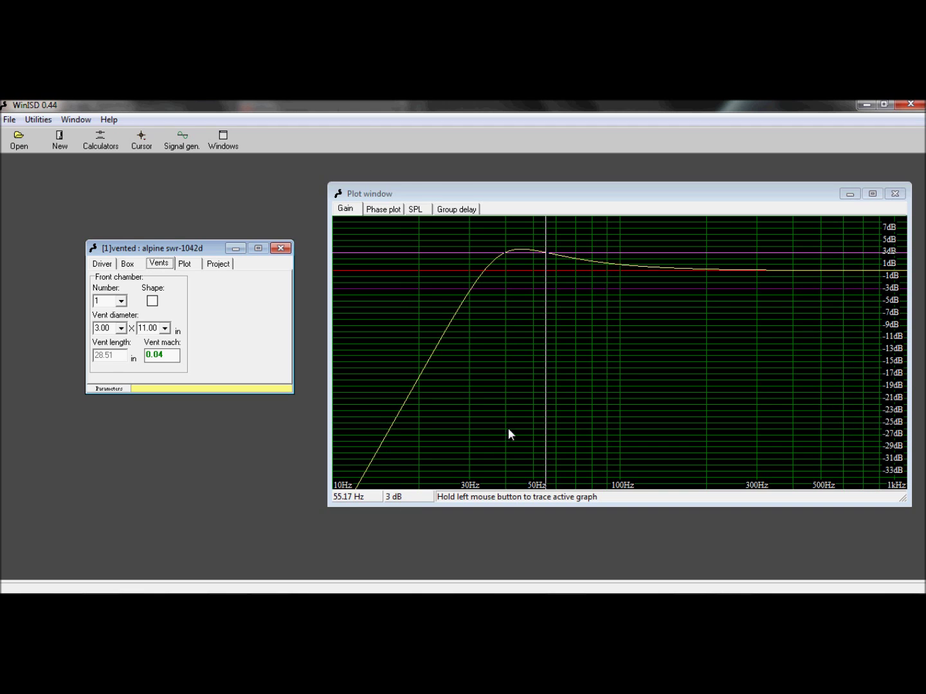
pyautogui.moveTo(545, 410); pyautogui.dragTo(506, 426)
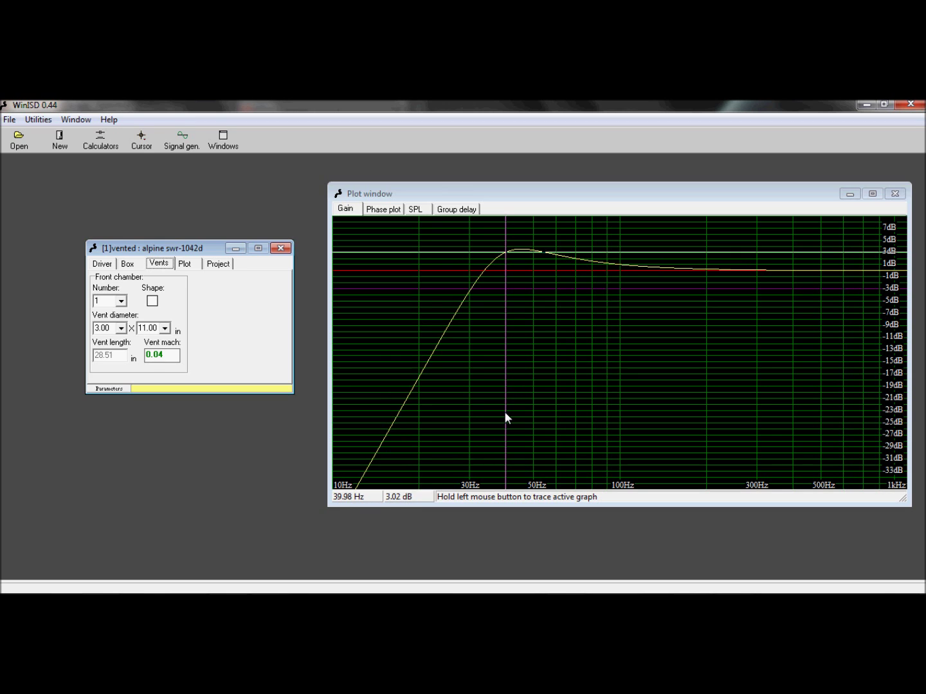
pyautogui.moveTo(505, 413); pyautogui.dragTo(485, 422)
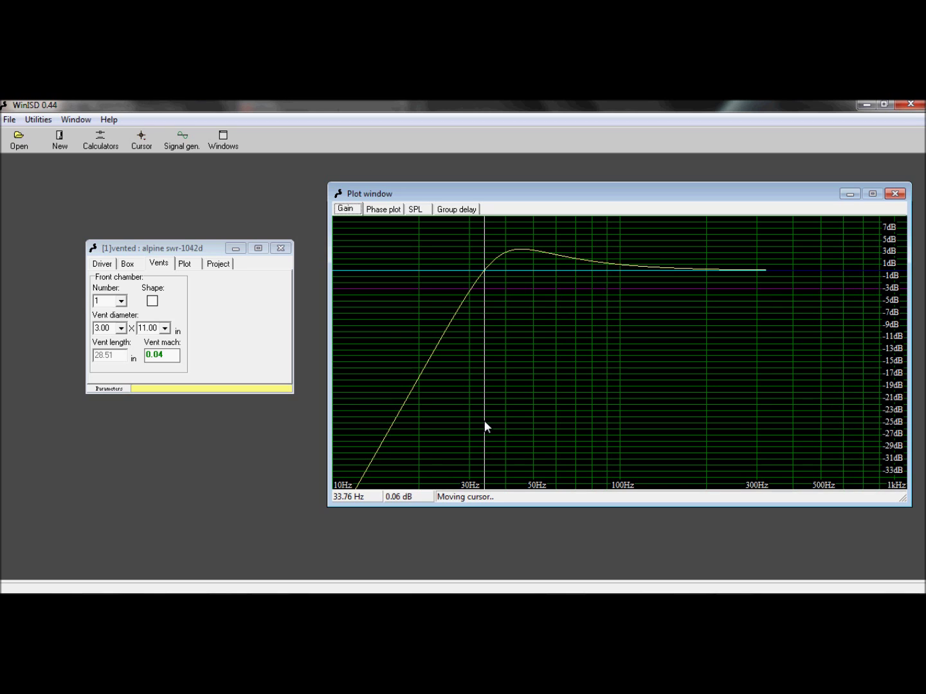
pyautogui.moveTo(485, 426); pyautogui.dragTo(472, 427)
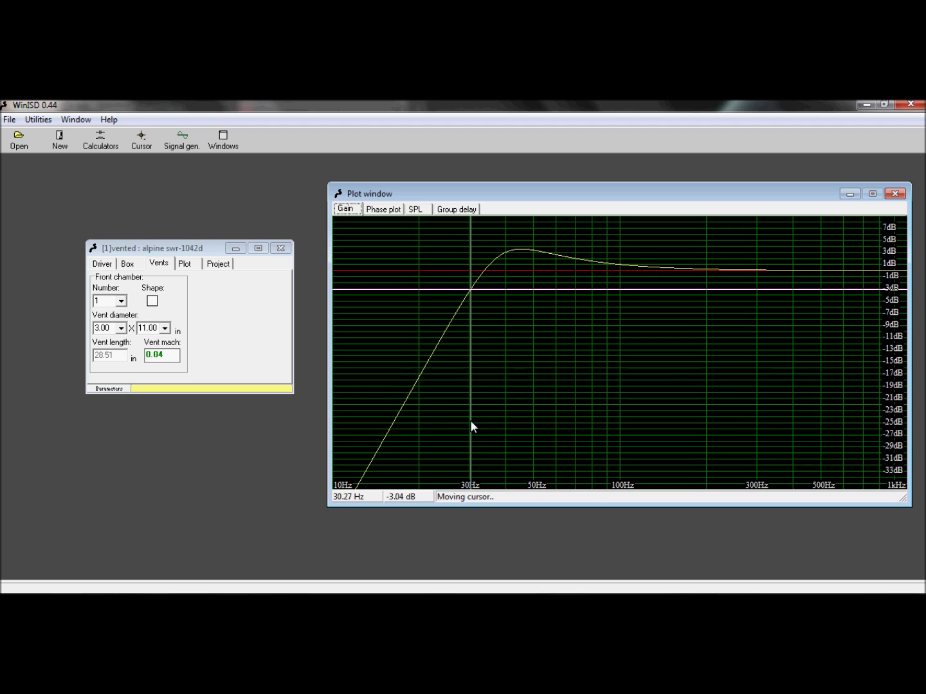
pyautogui.moveTo(471, 423); pyautogui.dragTo(471, 423)
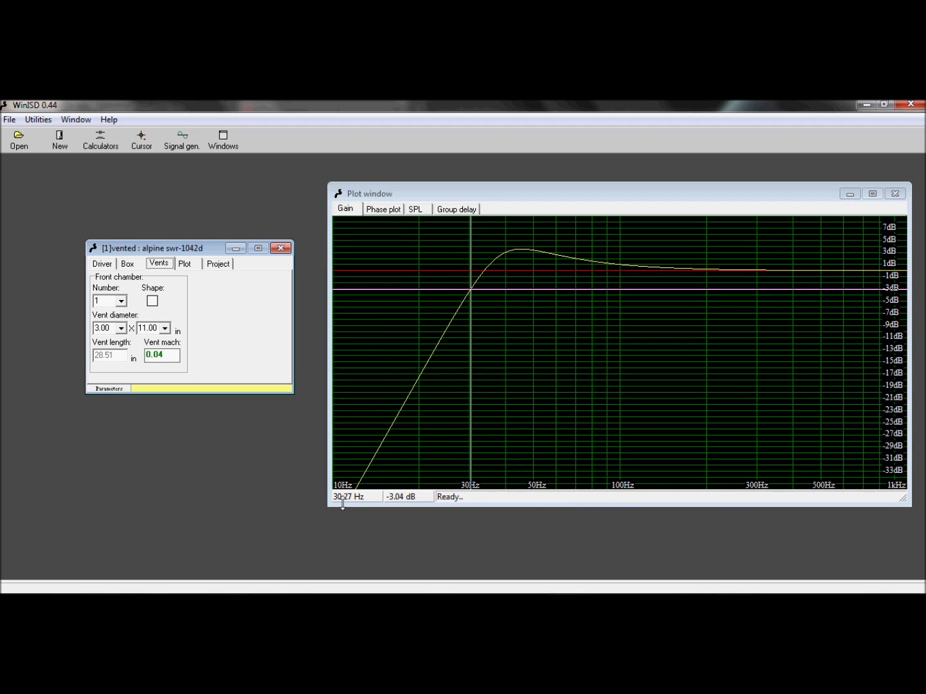
# Review the box and vent settings again, then close the current project.
pyautogui.click(127, 263)
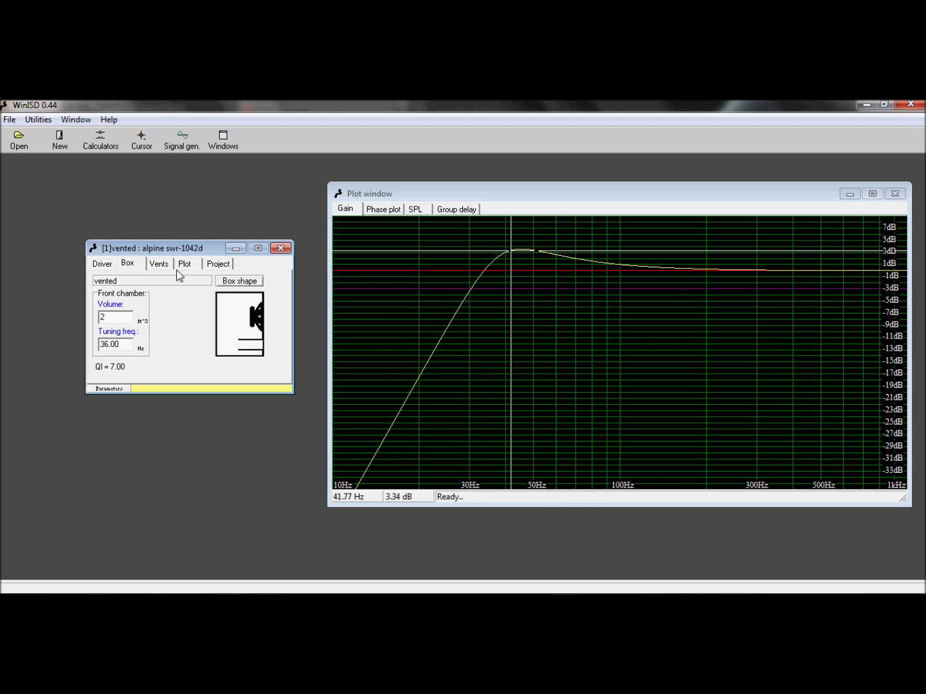
pyautogui.click(159, 264)
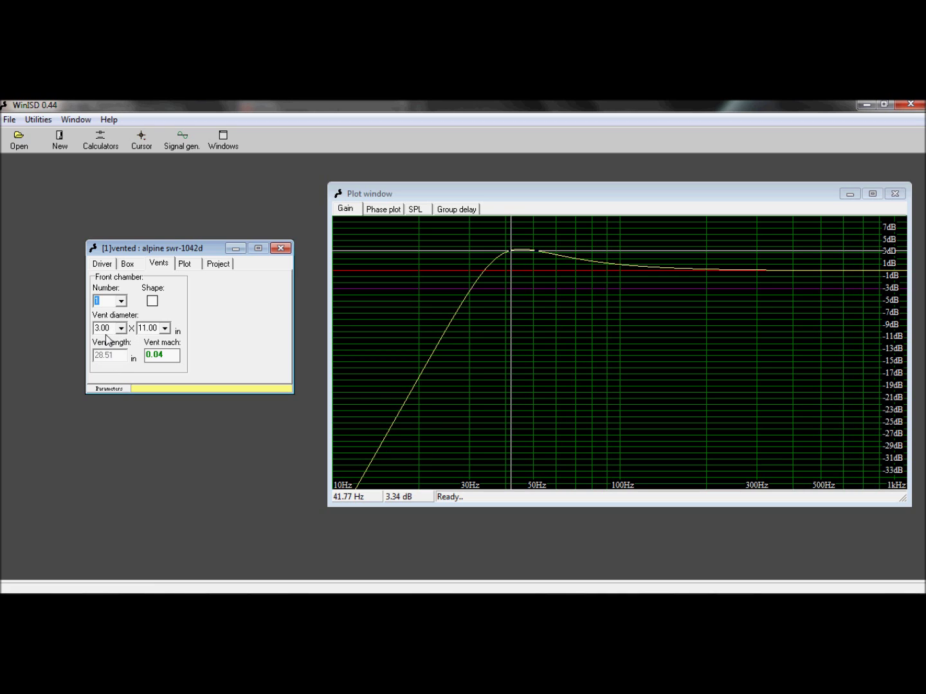
pyautogui.click(281, 250)
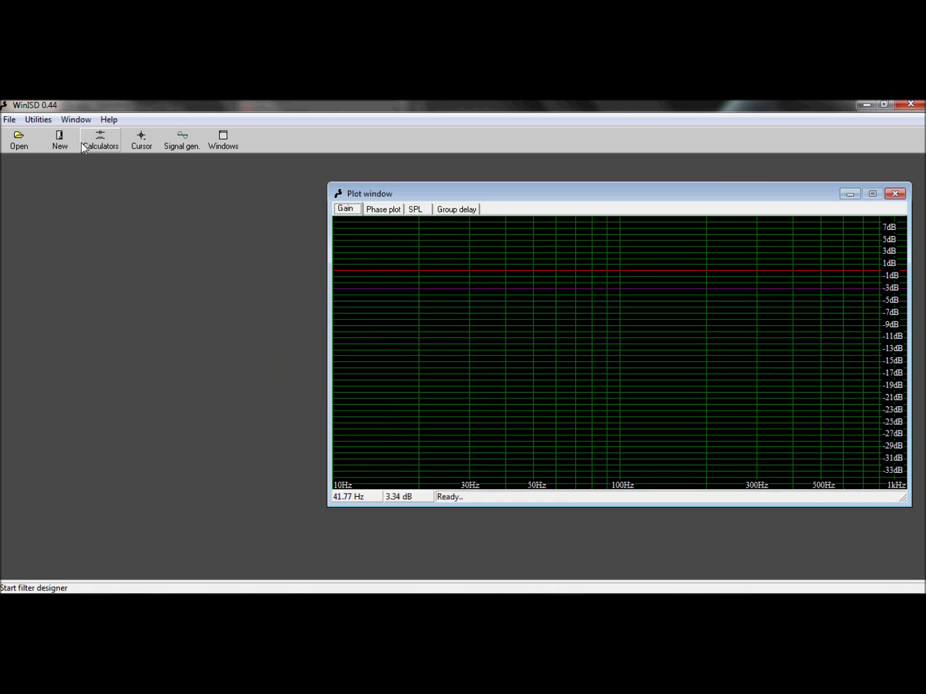
# Open the 'subwoofer enclosure 36 hz 2.809 cu. ft.' project and show its 36.00 Hz box settings.
pyautogui.click(25, 146)
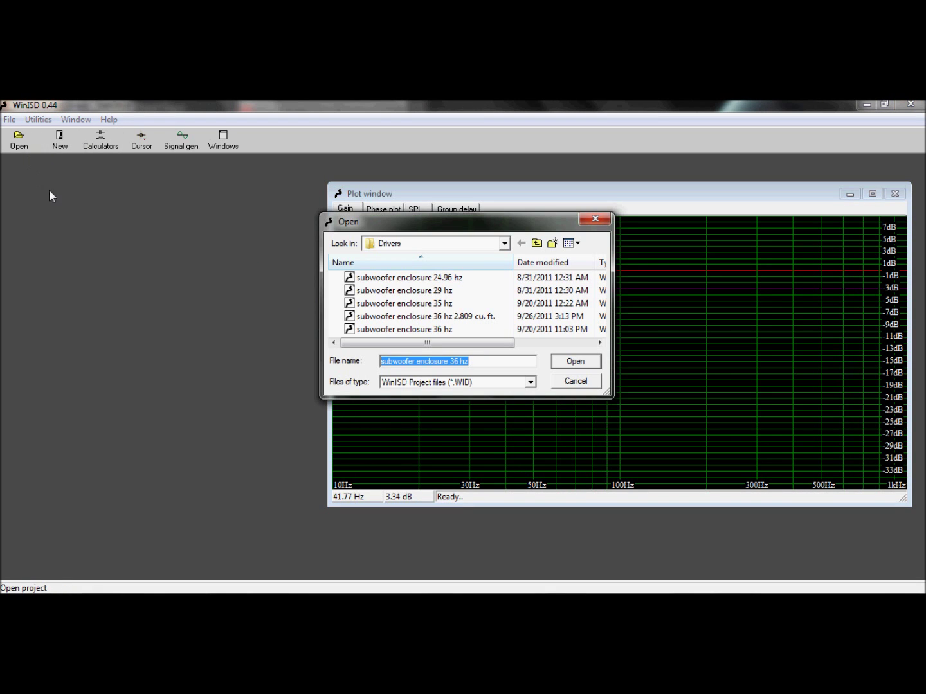
pyautogui.click(402, 320)
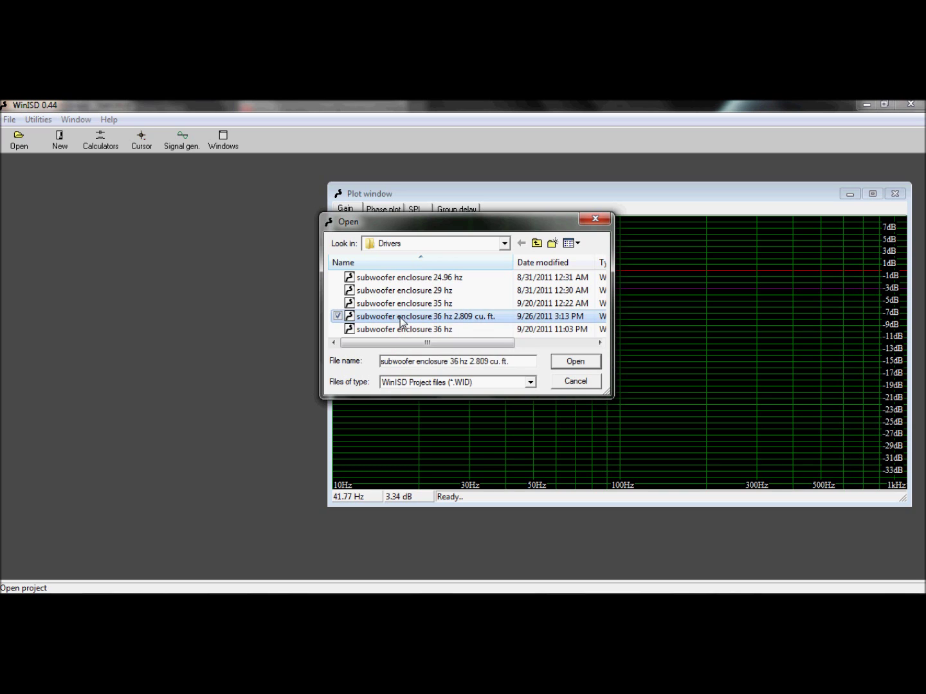
pyautogui.click(566, 369)
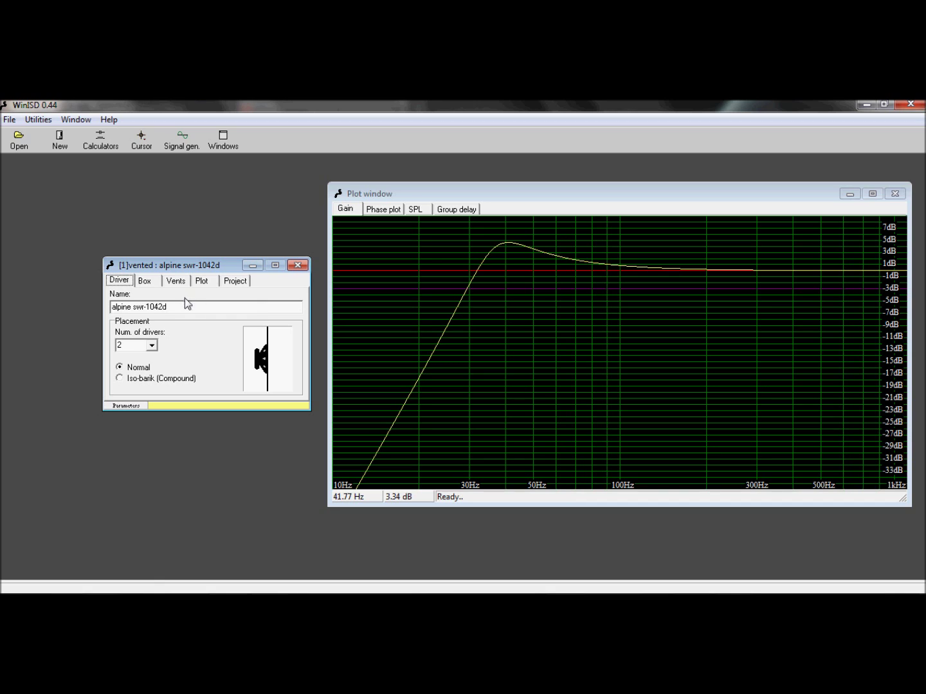
pyautogui.click(155, 286)
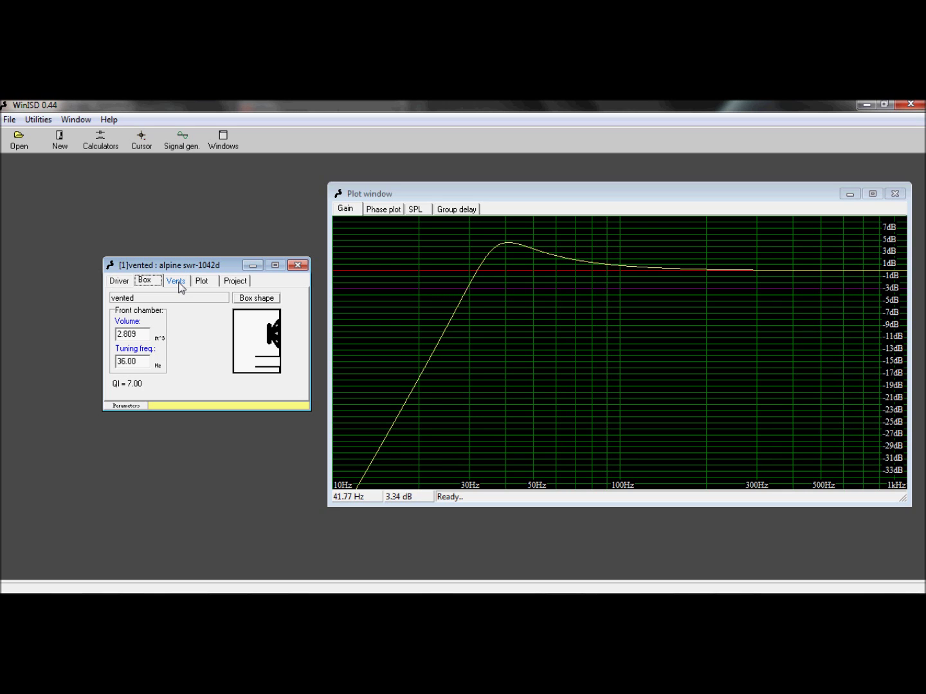
# Open the box shape editor for the 2.809 ft³ box and select the depth field.
pyautogui.click(243, 297)
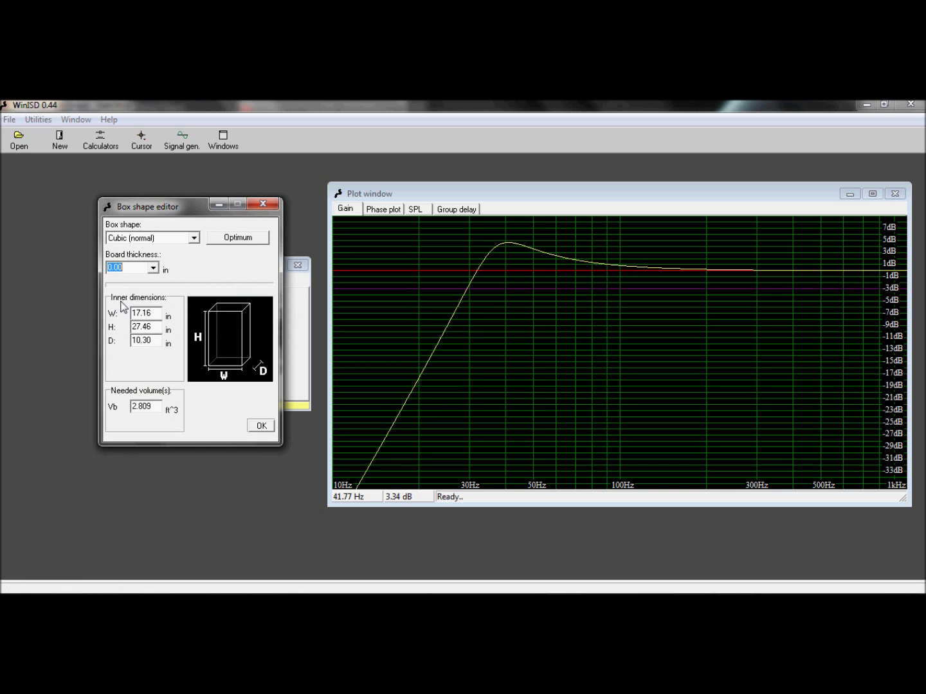
pyautogui.click(155, 341)
# Set the box to 15 in wide and 11 in deep, recalculating height to 29.42 in.
pyautogui.press('BackSpace')
pyautogui.press('BackSpace')
pyautogui.press('BackSpace')
pyautogui.press('BackSpace')
pyautogui.press('BackSpace')
pyautogui.write('11')
pyautogui.click(154, 314)
pyautogui.press('BackSpace')
pyautogui.press('BackSpace')
pyautogui.press('BackSpace')
pyautogui.press('BackSpace')
pyautogui.write('5')
pyautogui.click(124, 332)
pyautogui.click(258, 430)
pyautogui.click(259, 429)
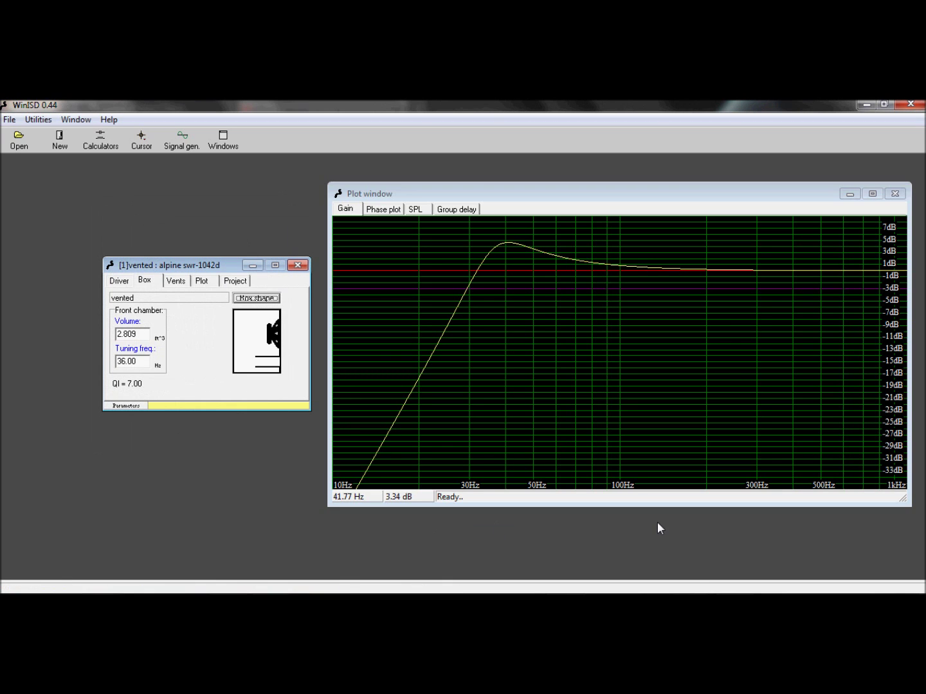
pyautogui.moveTo(710, 588)
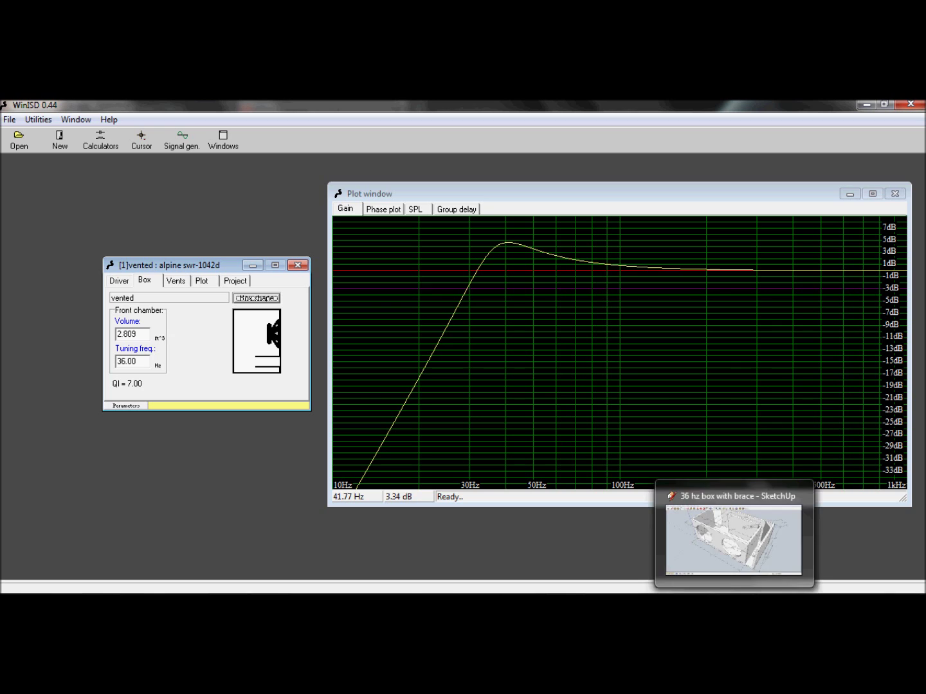
# Bring up the SketchUp '36 hz box with brace' model and orbit to a frontal view.
pyautogui.click(719, 553)
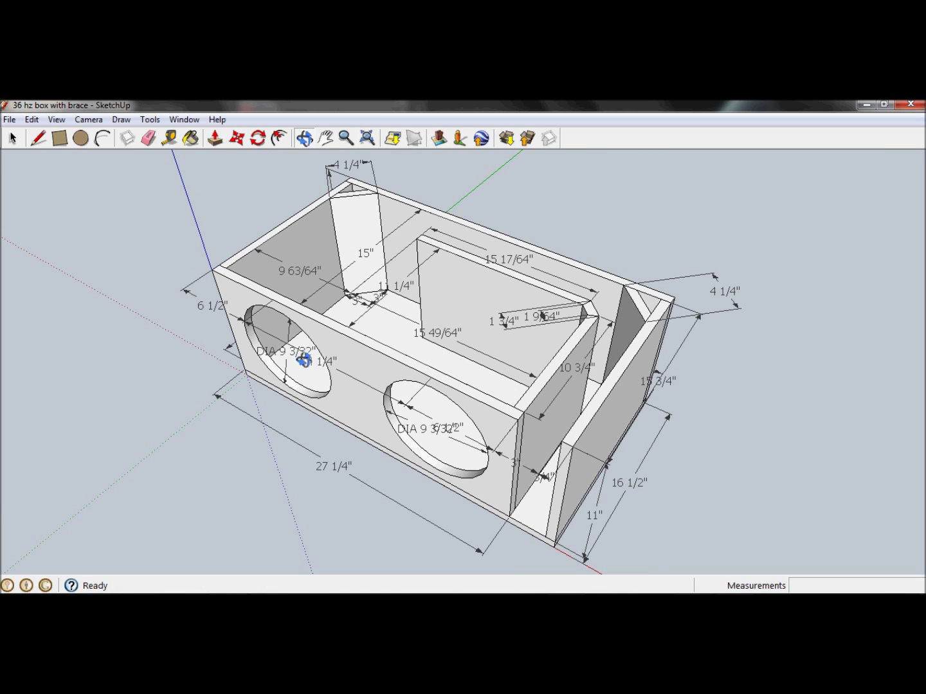
pyautogui.moveTo(193, 449); pyautogui.dragTo(362, 548)
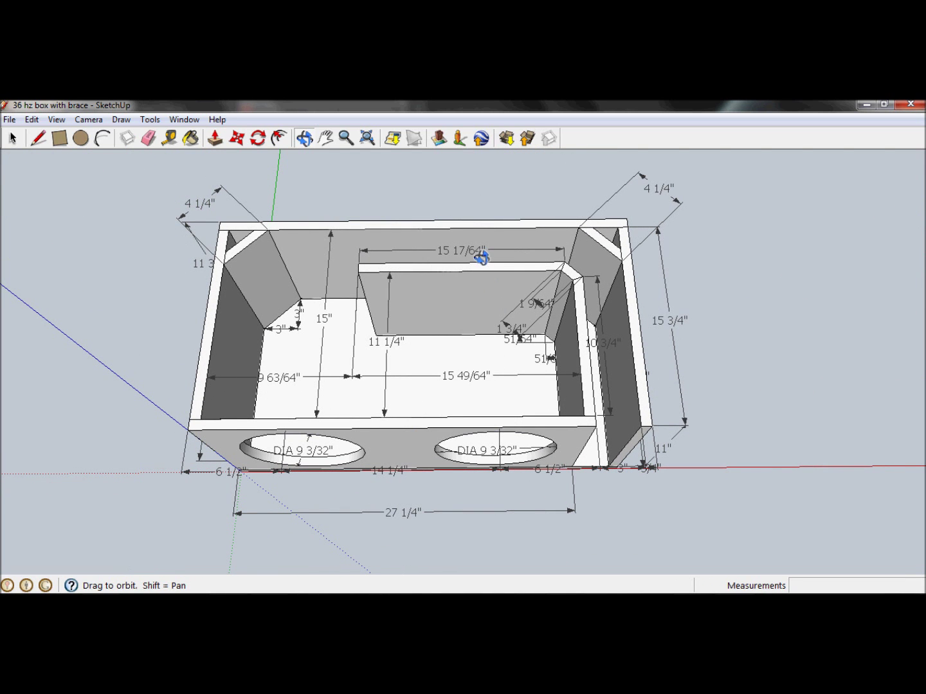
pyautogui.press('F2')
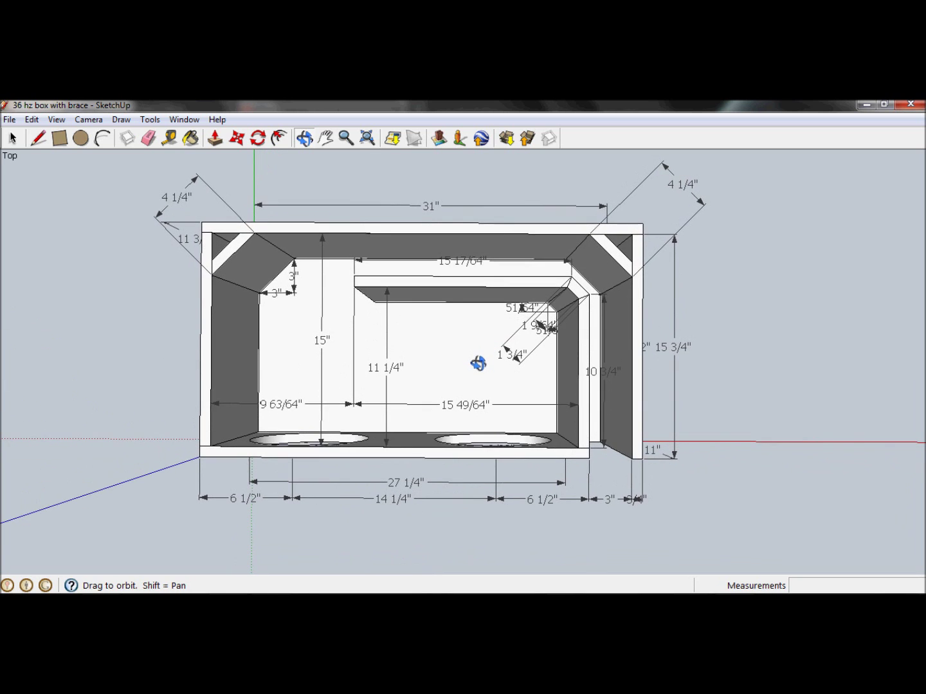
pyautogui.moveTo(478, 380); pyautogui.dragTo(71, 182)
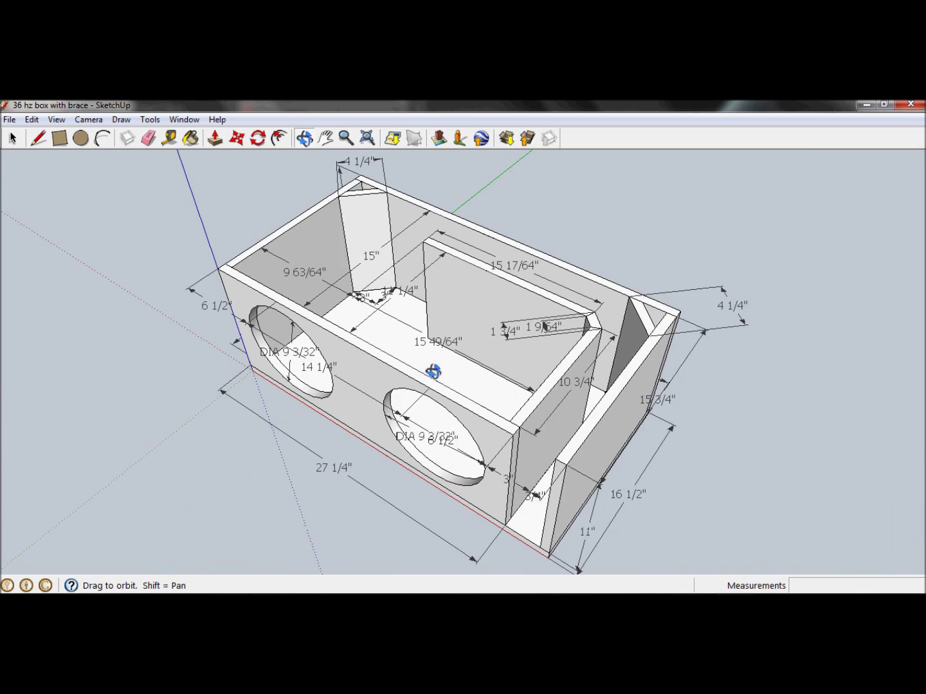